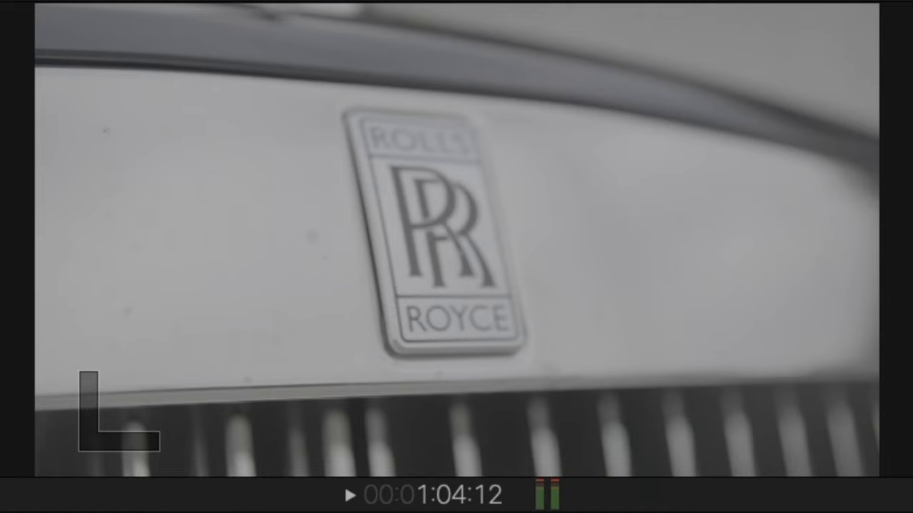
Play back the Forgiato (MAGA) timeline from its opening section to preview the edit
key(space)
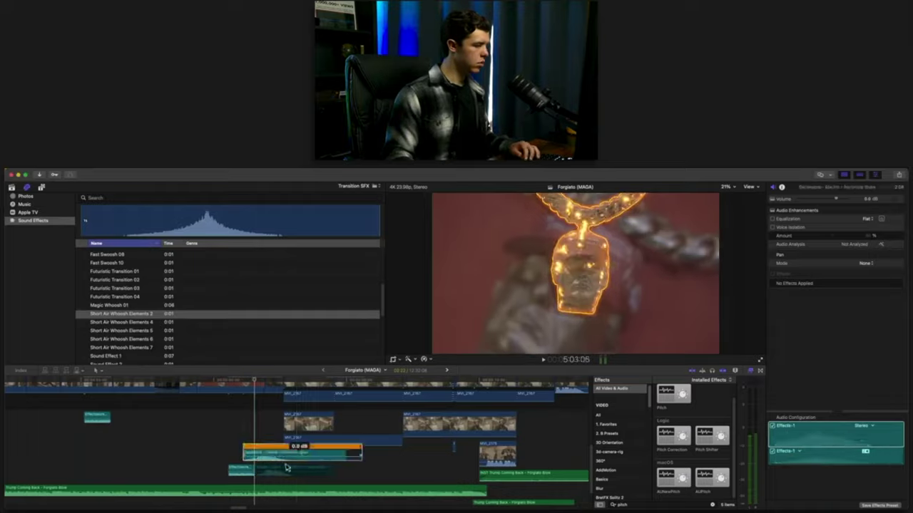
click(508, 376)
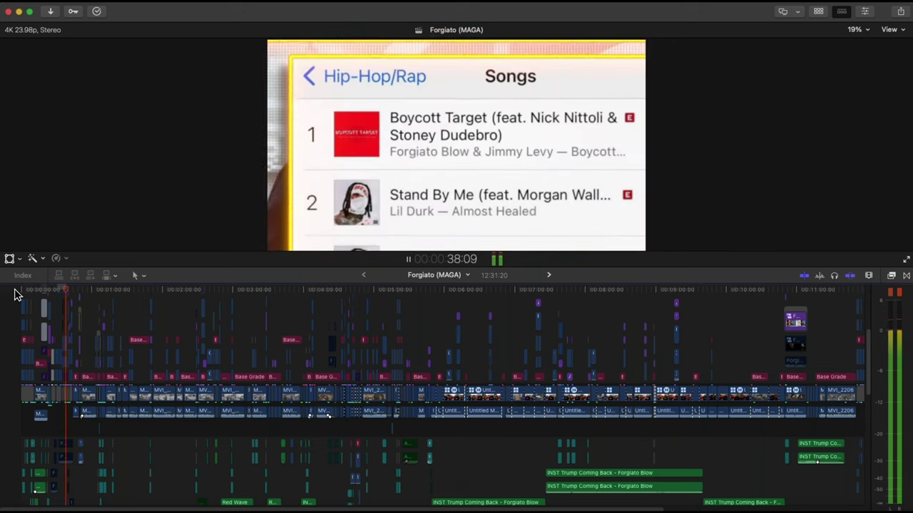
key(XF86AudioLowerVolume)
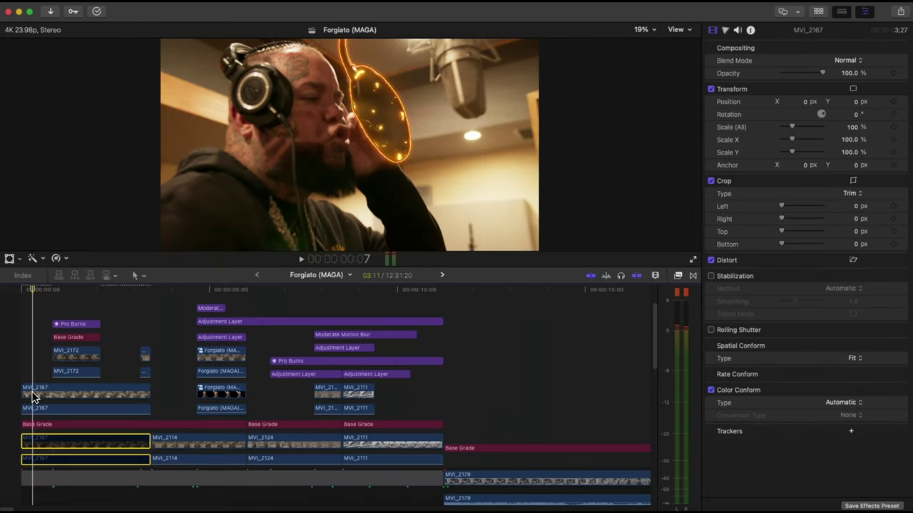
Select the masked MVI_2167 clip stacked above the base shot and review its Sparks and Edge Blink effect settings
click(33, 397)
scroll(745, 285, down, 5)
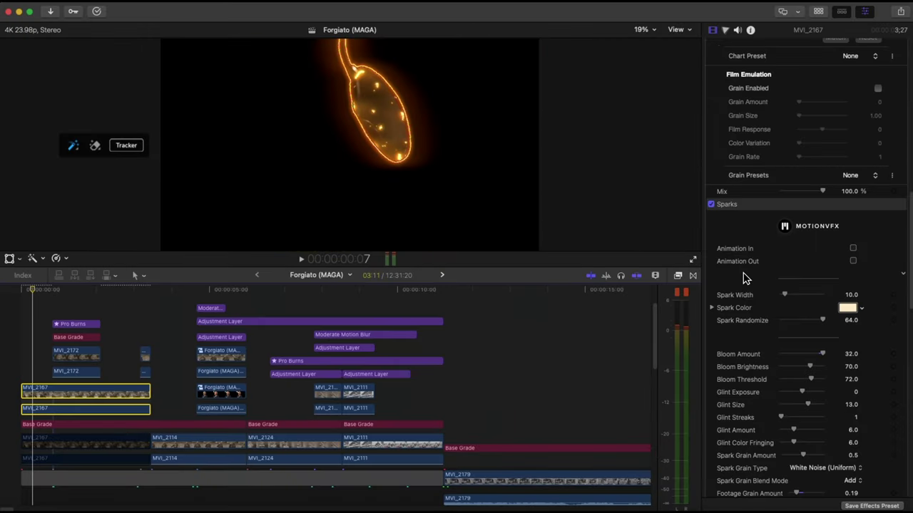
click(749, 205)
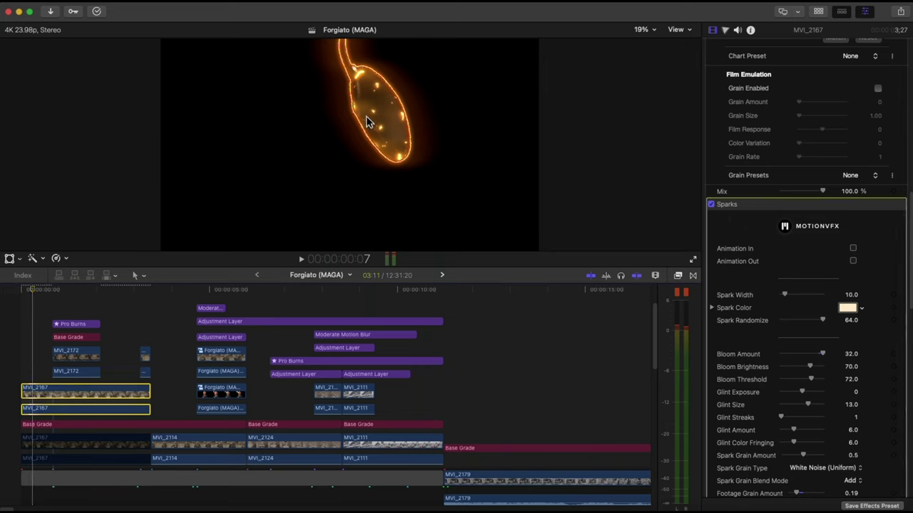
scroll(778, 268, down, 5)
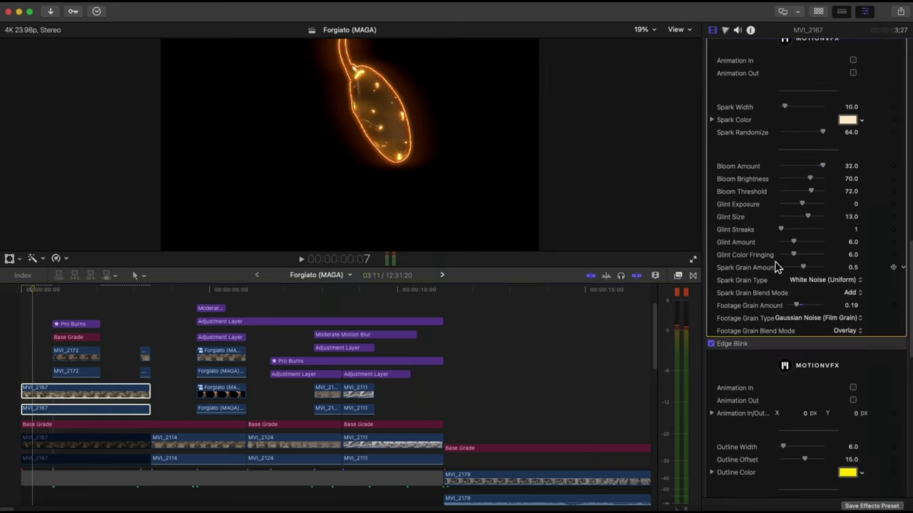
scroll(756, 349, down, 1)
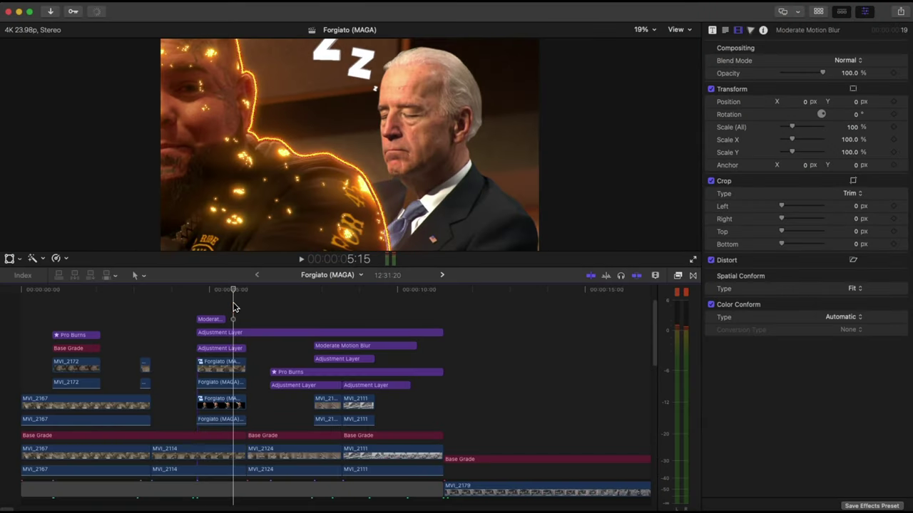
Inspect the adjustment layers and glowing cutout clip over the shot starting at 4:16, including AddMotion, and play it full screen
click(208, 349)
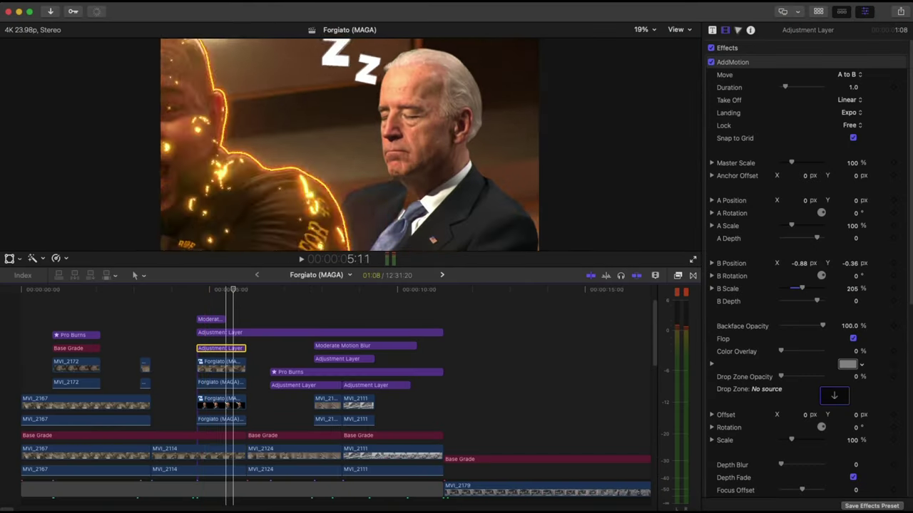
click(231, 333)
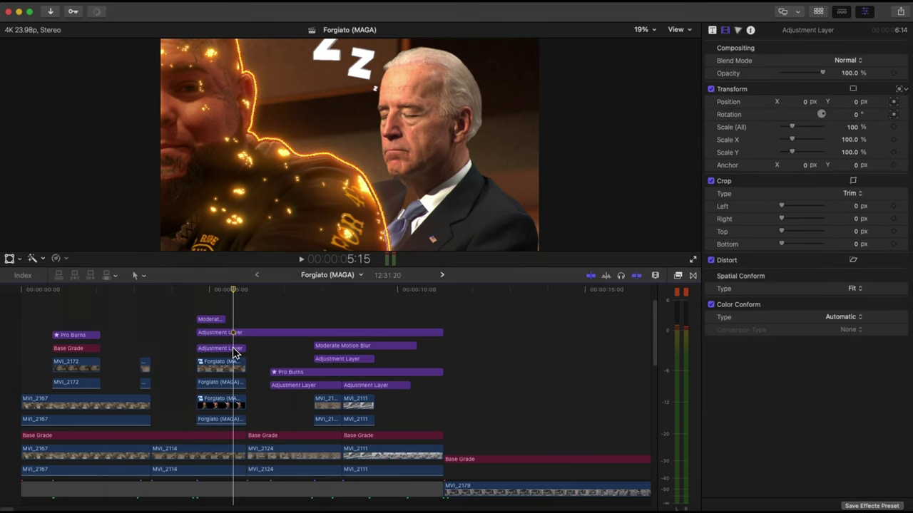
click(225, 408)
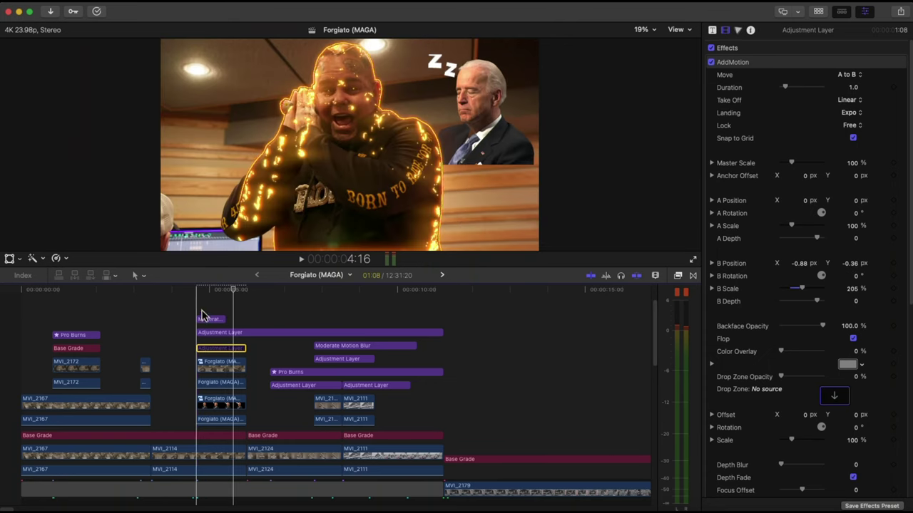
key(shift+super+f)
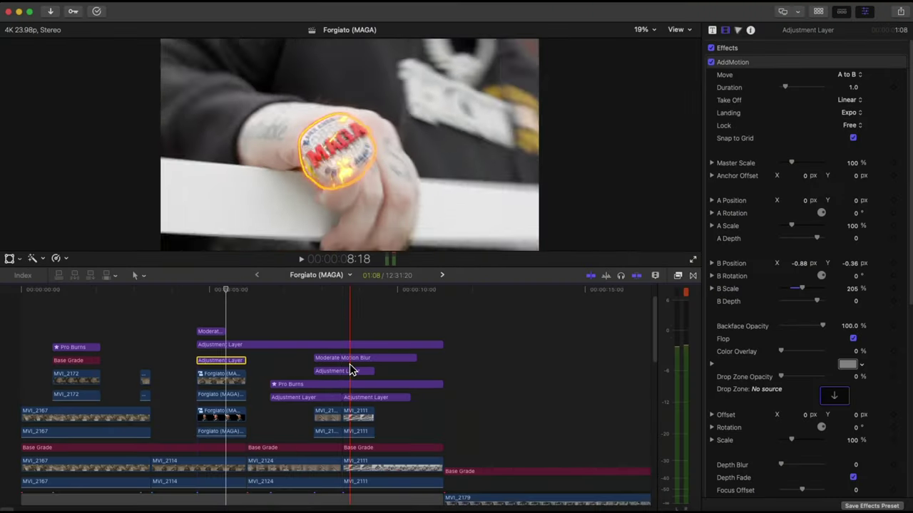
Examine the AddMotion settings on the adjustment layer over the MAGA ring shot, and play the opening with its sound effects soloed
click(326, 330)
click(320, 396)
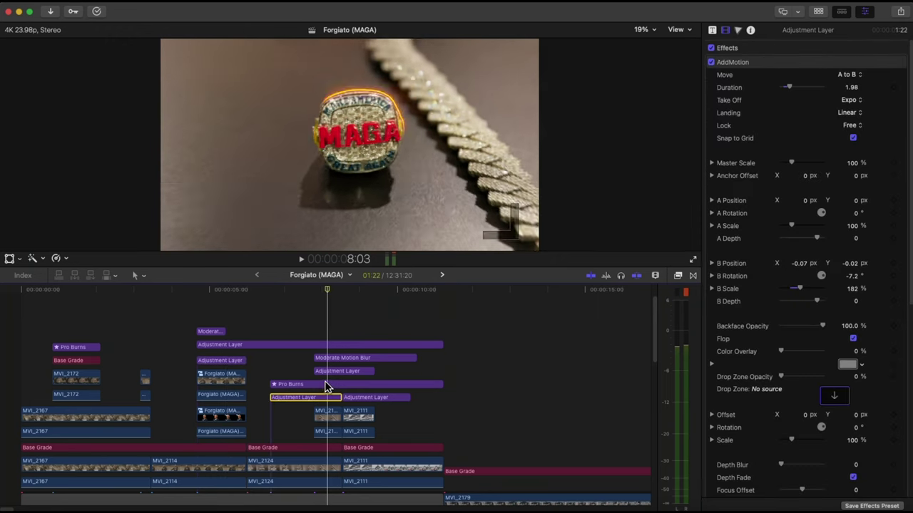
click(332, 329)
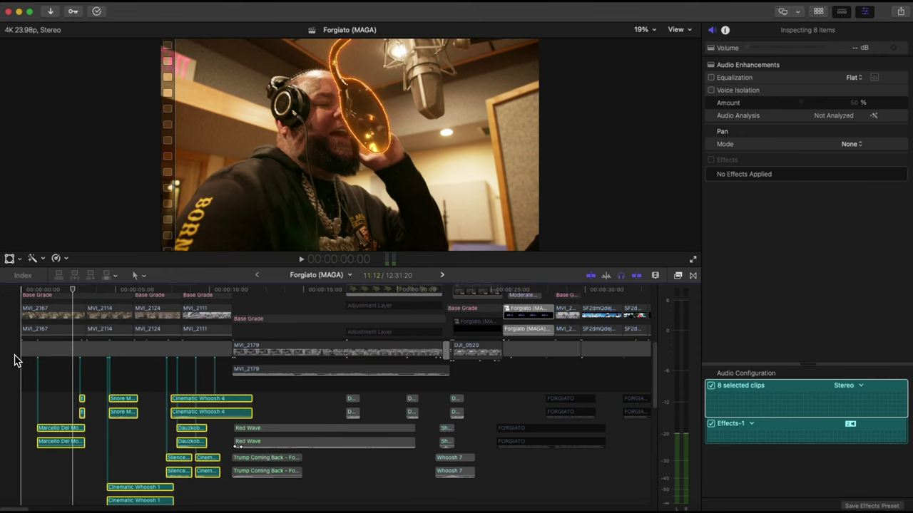
key(space)
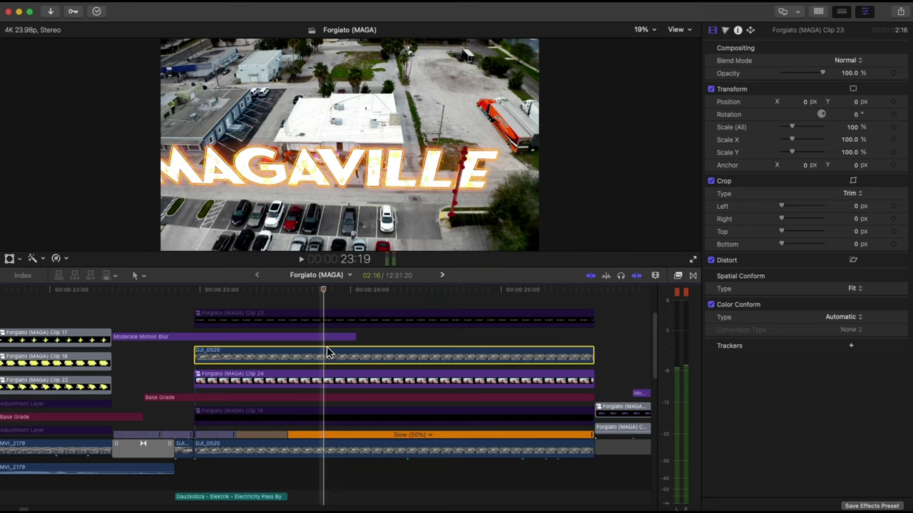
Select the upper DJI_0520 clip over the MAGAVILLE text and inspect its Draw Mask control points
click(328, 352)
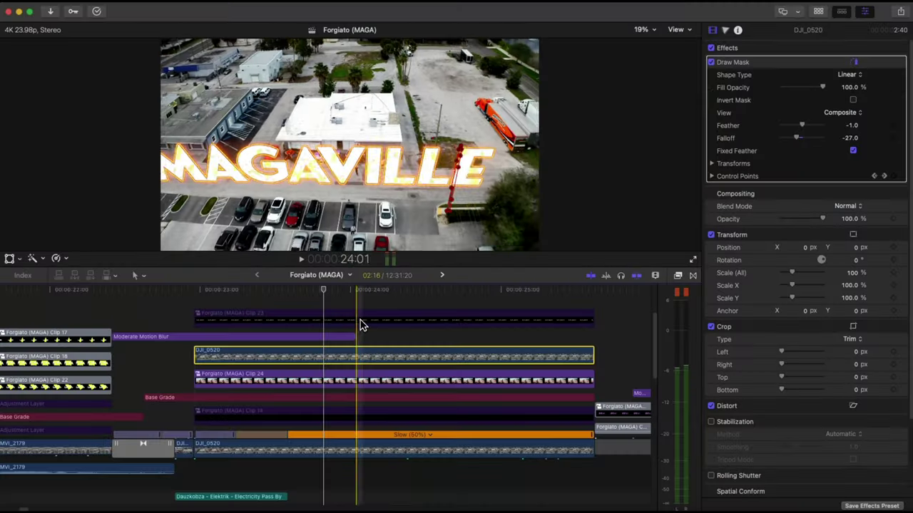
click(711, 176)
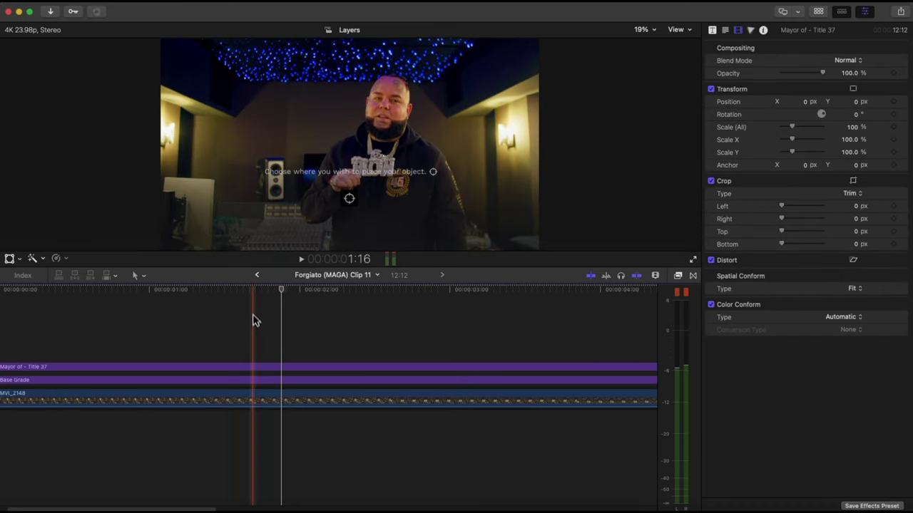
View the full contents of the Forgiato (MAGA) Clip 11 compound clip and select its Mayor of title
key(super+minus)
key(super+minus)
key(super+minus)
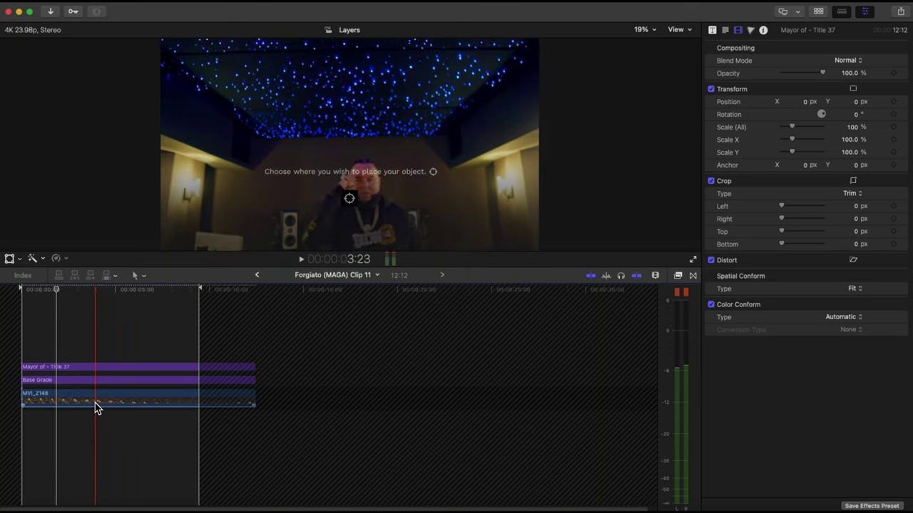
click(195, 367)
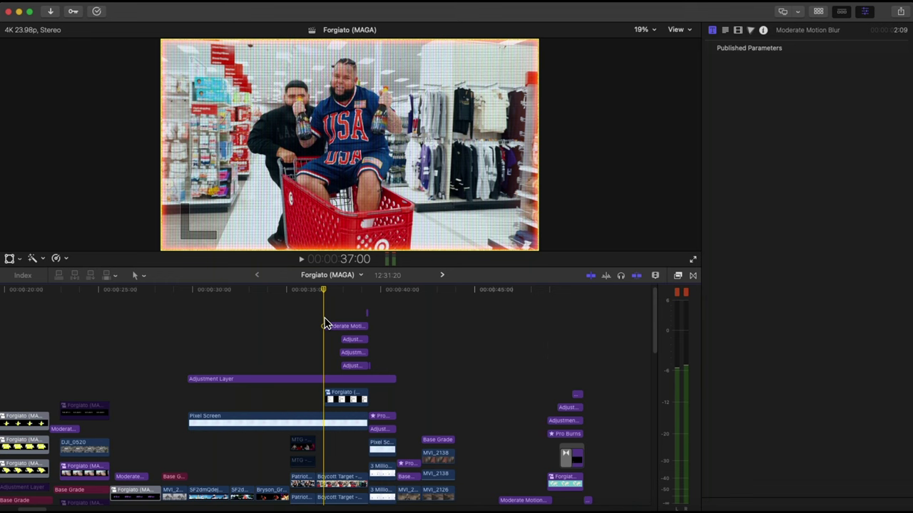
Inspect the effect layers over the US map animation: Pro Burns, Custom Handheld, AddMotion and the Distortion 04 - A transition
scroll(324, 324, down, 10)
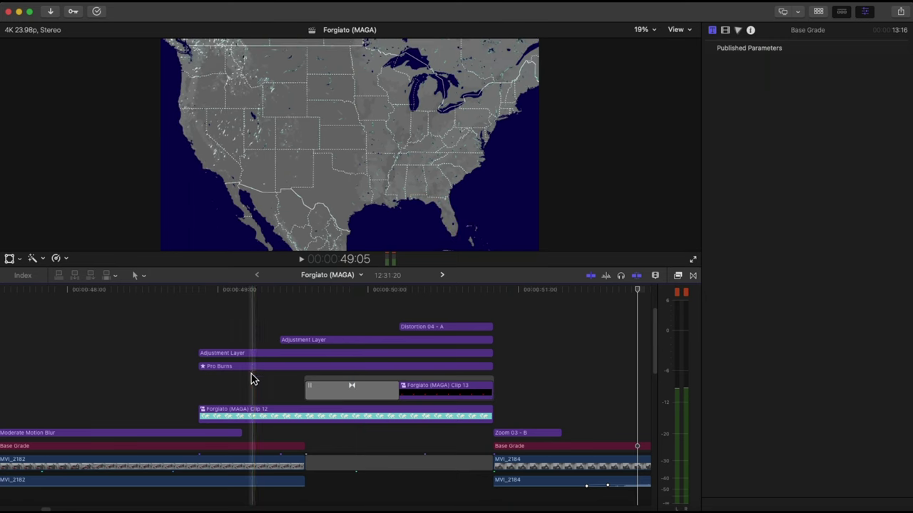
click(254, 367)
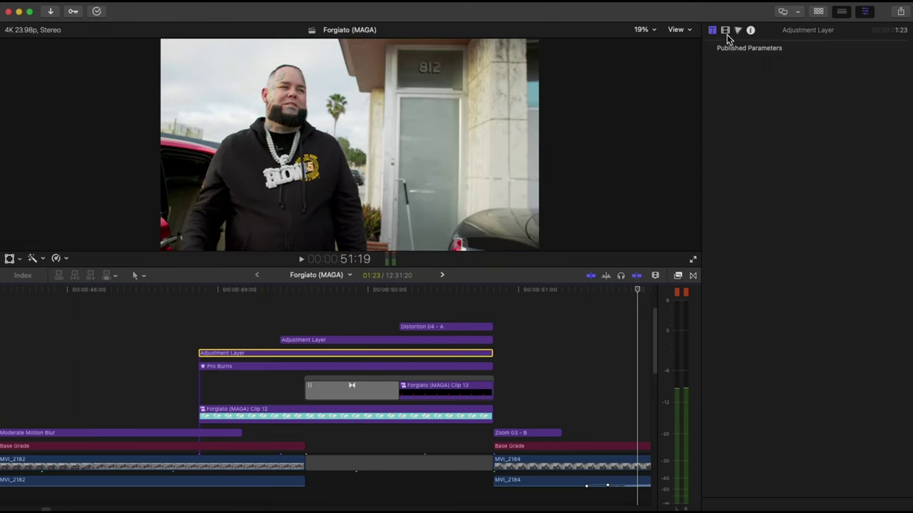
click(725, 31)
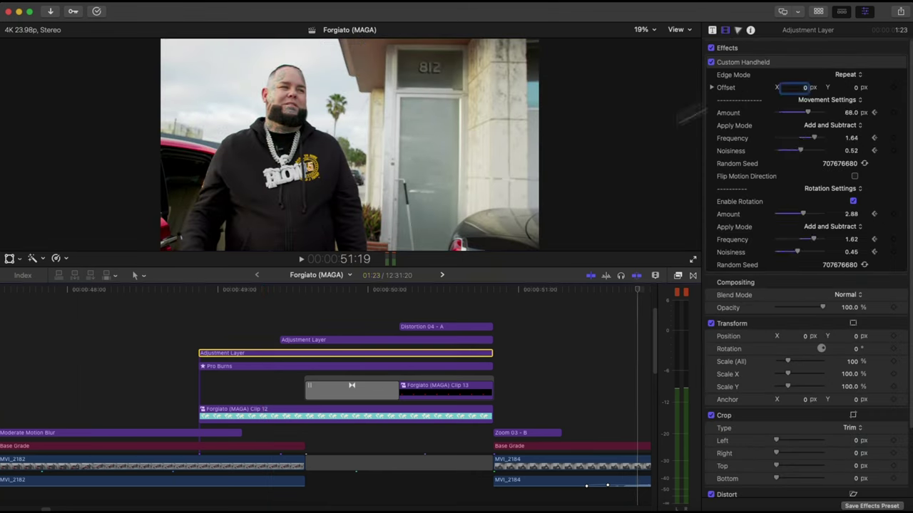
click(311, 334)
click(312, 337)
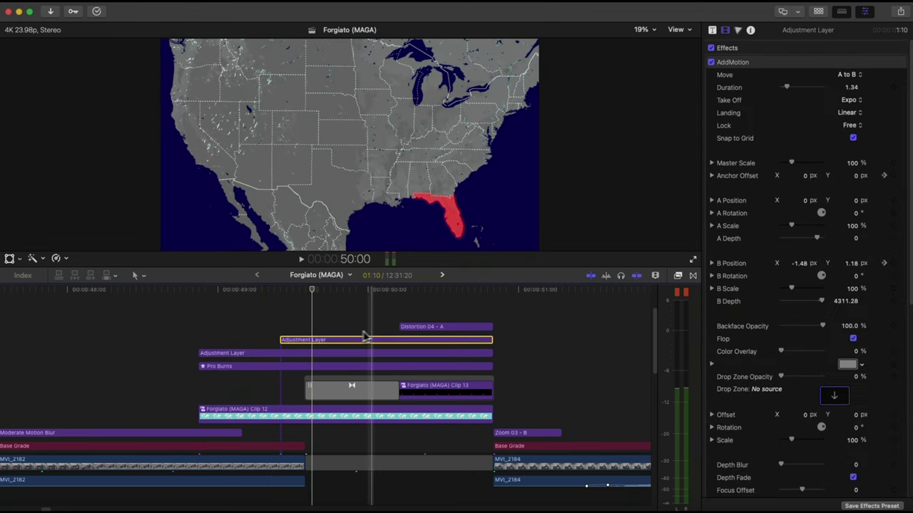
click(443, 326)
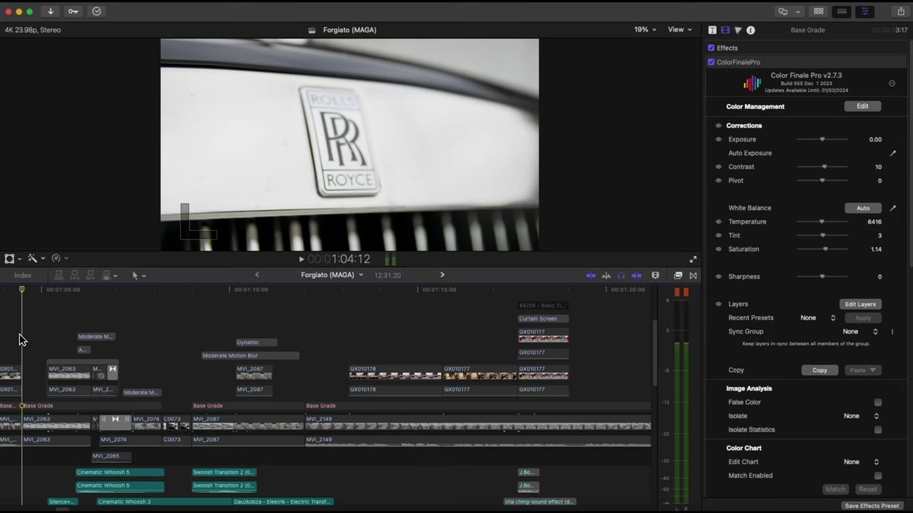
Play the Rolls-Royce sequence from 1:04:12 and compare the stabilized, glowing MVI_2065 wheel clip with its base clip
key(space)
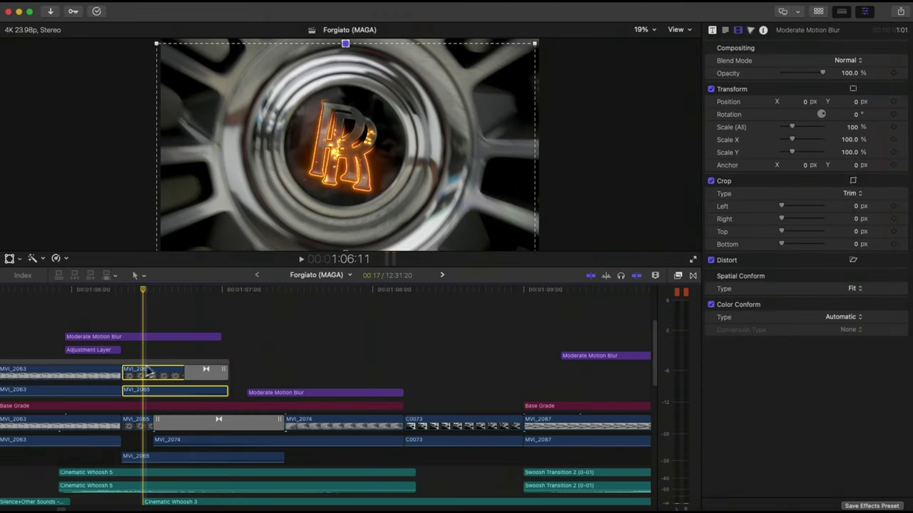
click(141, 375)
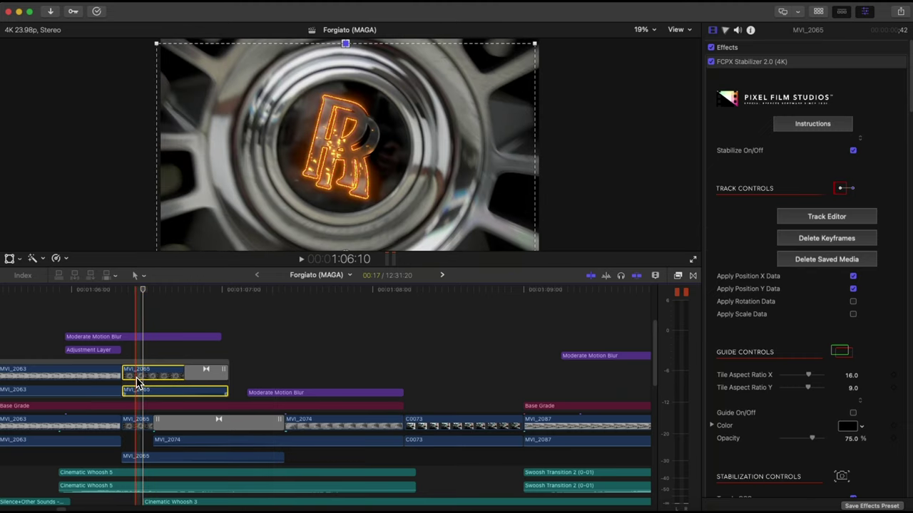
click(143, 423)
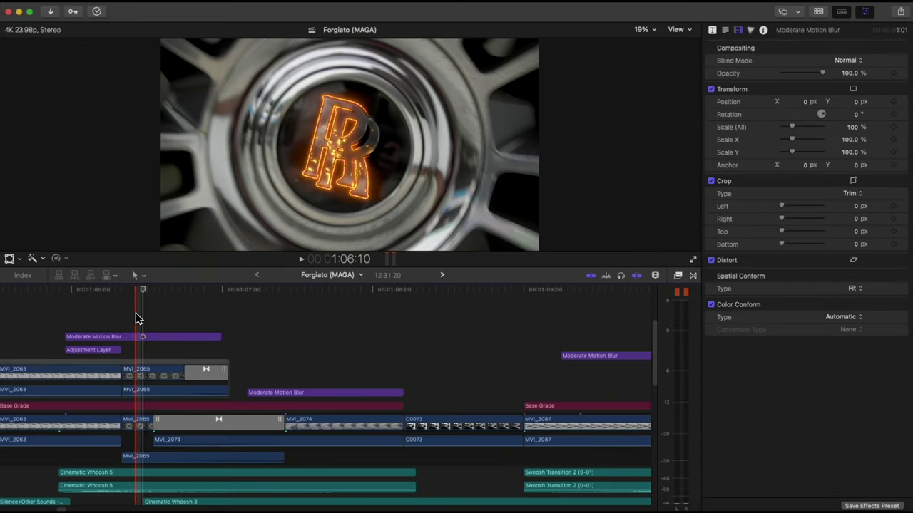
key(Right)
click(310, 314)
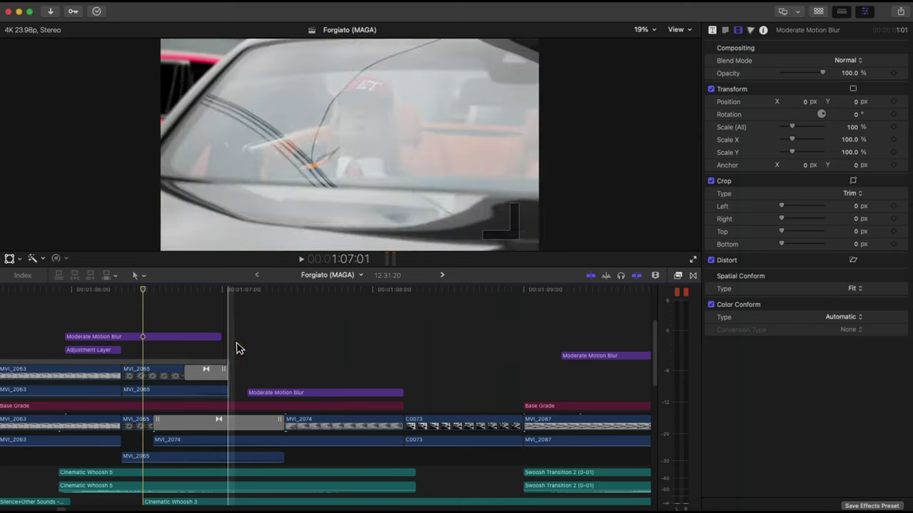
scroll(313, 322, left, 5)
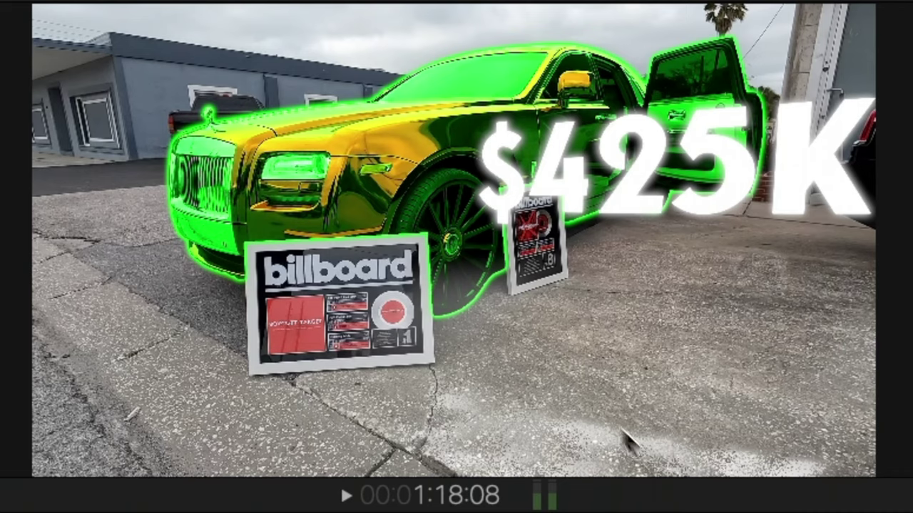
Play the $425K car shot and enable the Hot Glow effect on its masked GX010177 clip
key(space)
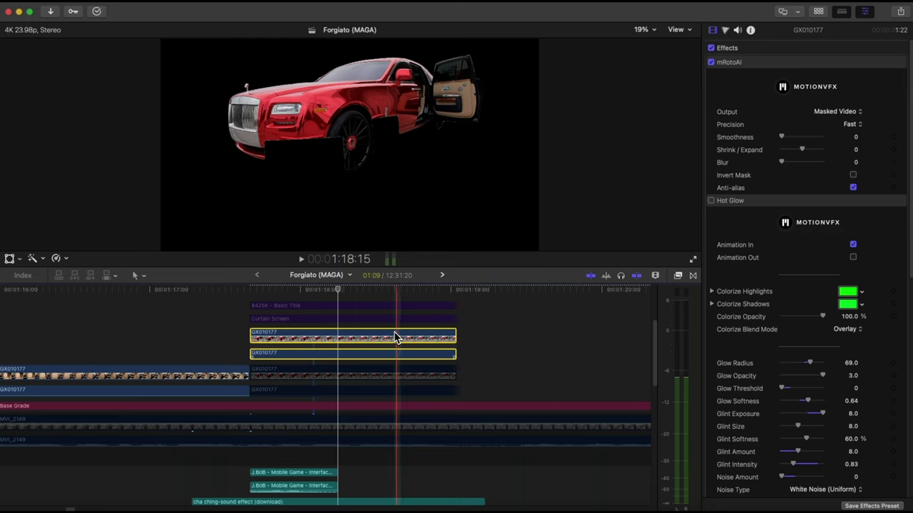
click(711, 201)
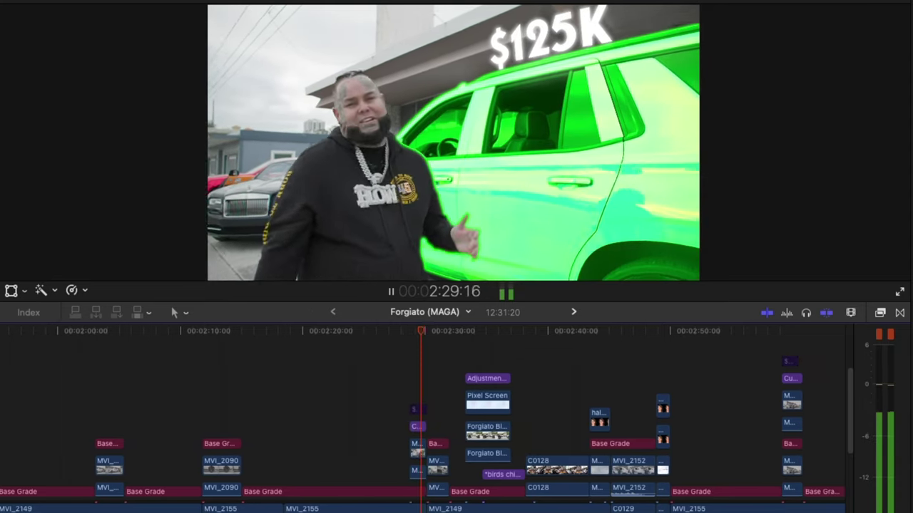
Review the timeline past the $125K shot and play the start of the Red Wave music clip at 2:50
scroll(221, 367, down, 3)
scroll(221, 367, right, 5)
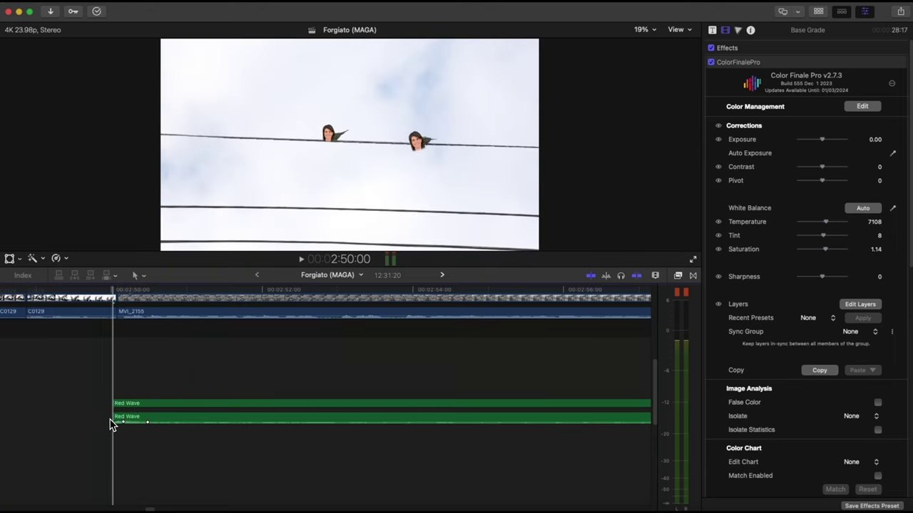
key(space)
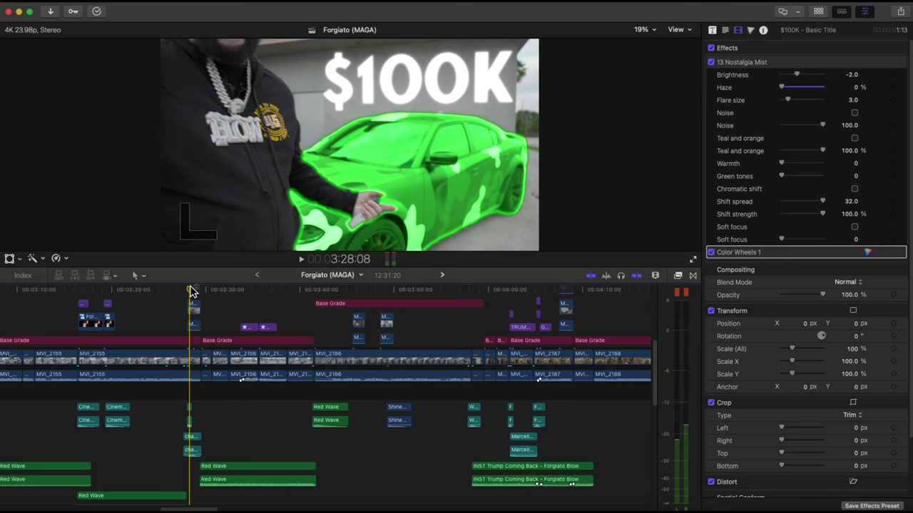
Disable the base footage and upper layers of the $100K shot at 3:28, leaving only the green-glow car cutout
key(super+equal)
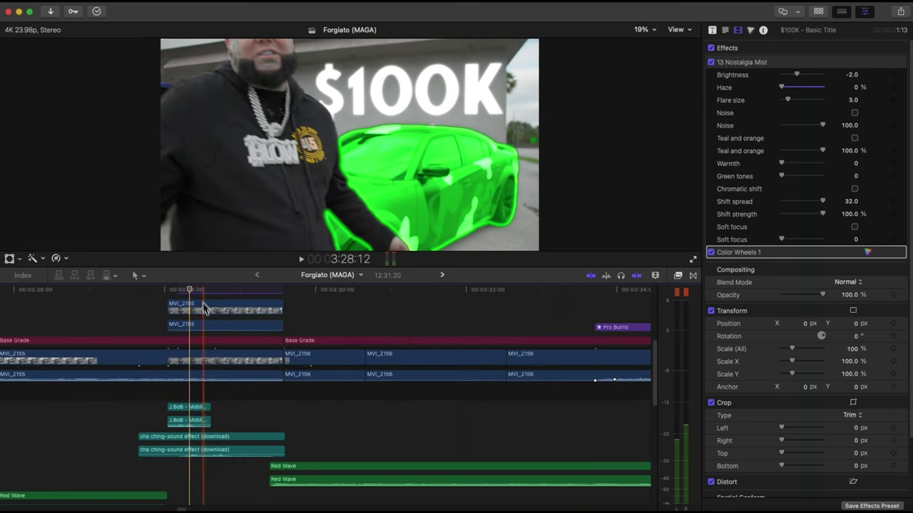
key(super+v)
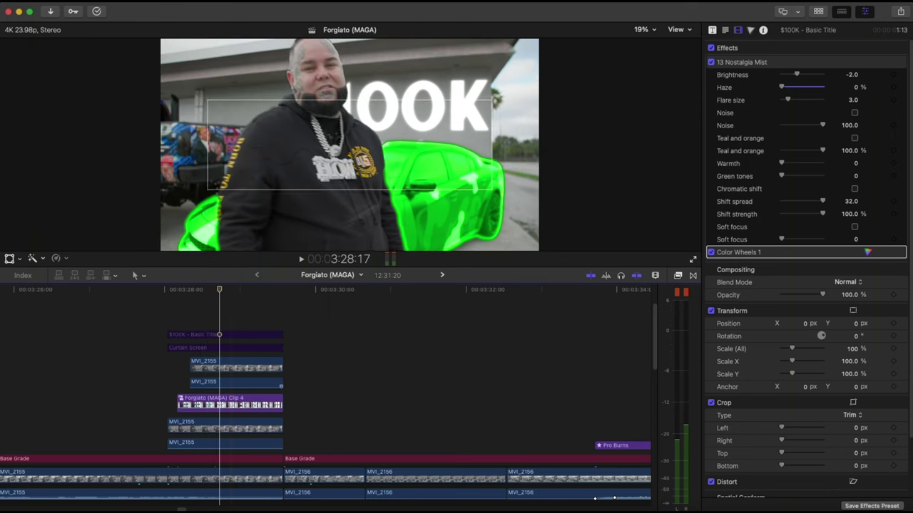
click(187, 428)
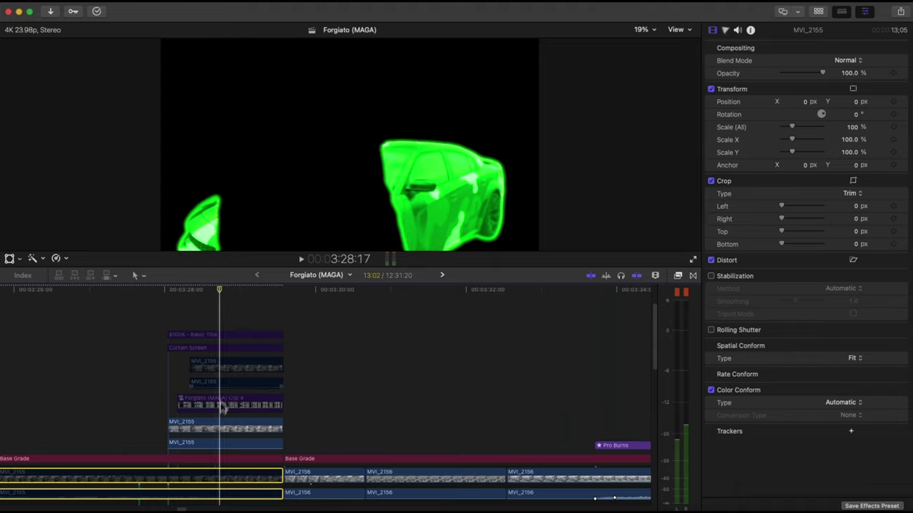
Re-enable Forgiato (MAGA) Clip 4, the glowing $100K title, and select the disabled MVI_2155 cutout layer above it
click(222, 405)
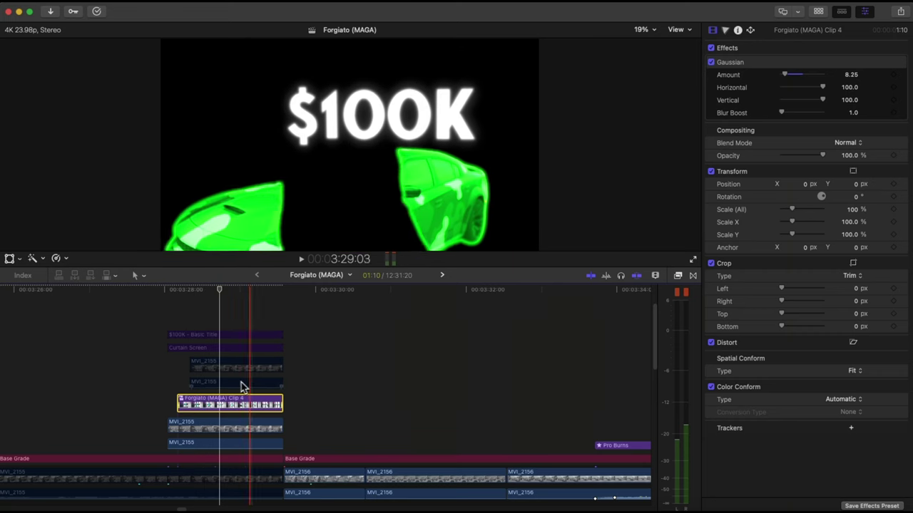
click(184, 376)
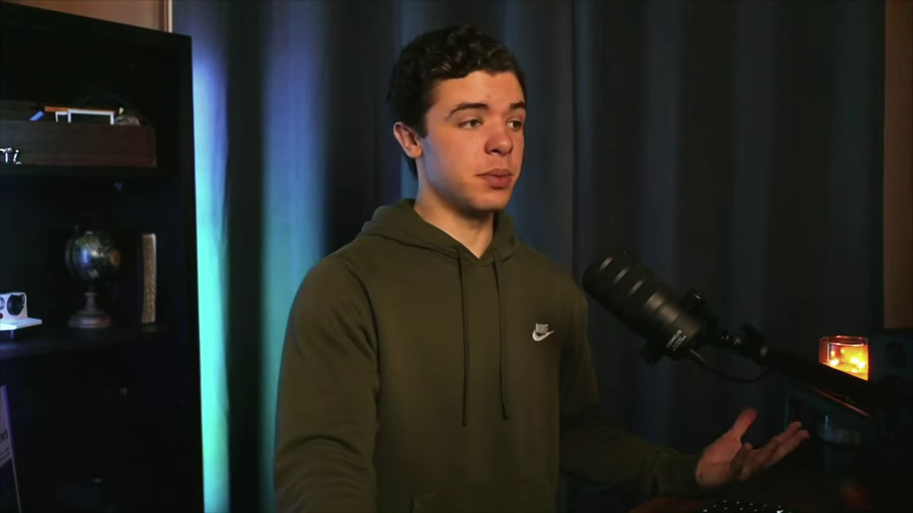
click(197, 364)
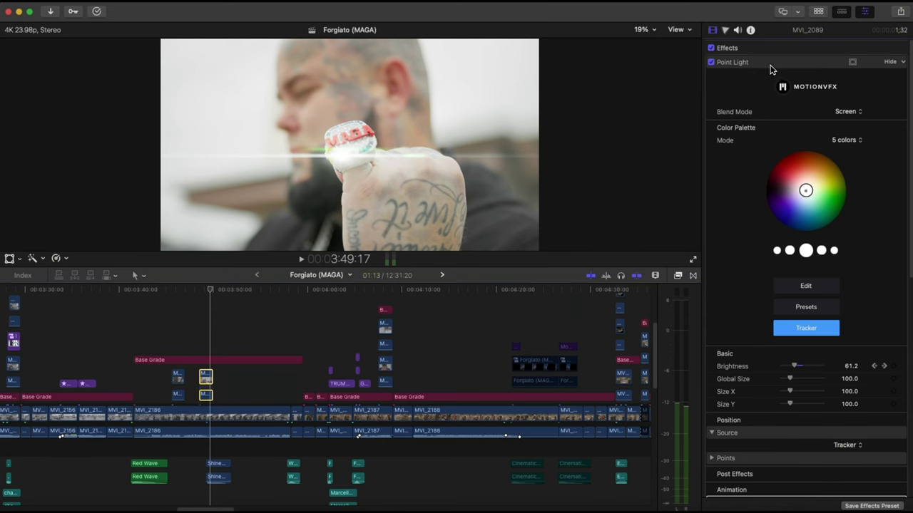
Examine the tracked Point Light effect on the MVI_2089 ring shot, stepping from the next Brightness keyframe through the flare, and play it
click(770, 67)
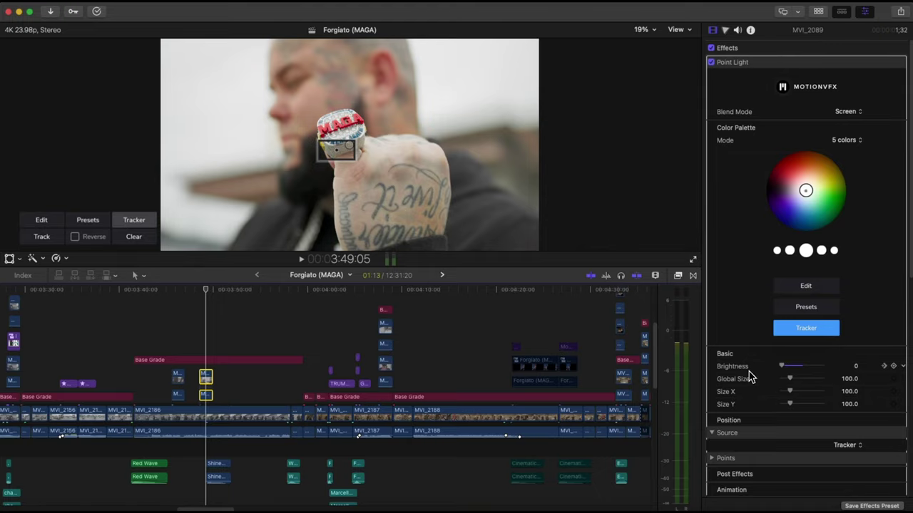
click(883, 366)
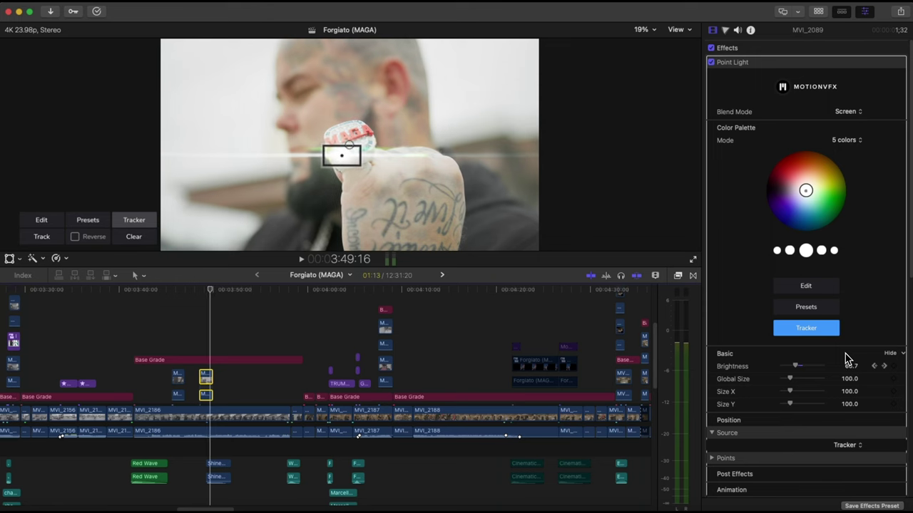
key(Right)
key(Right)
key(Right)
key(Right)
key(Right)
key(Right)
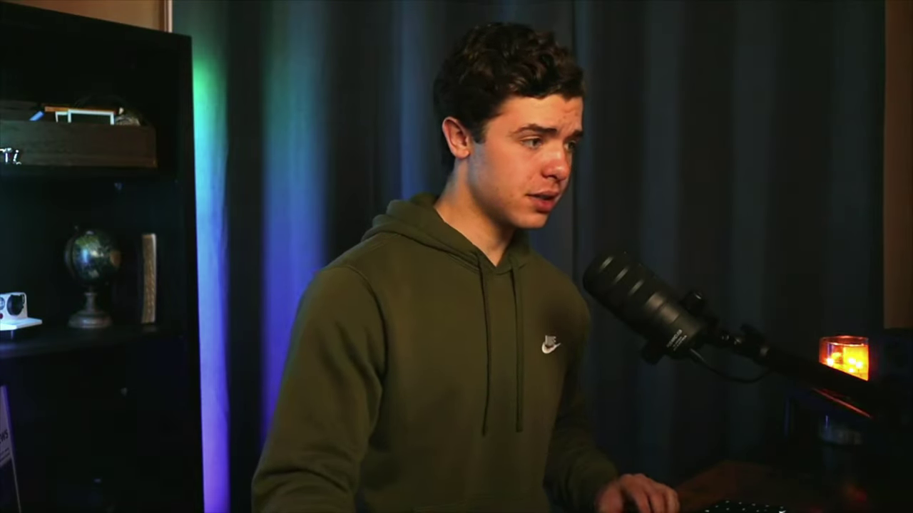
key(space)
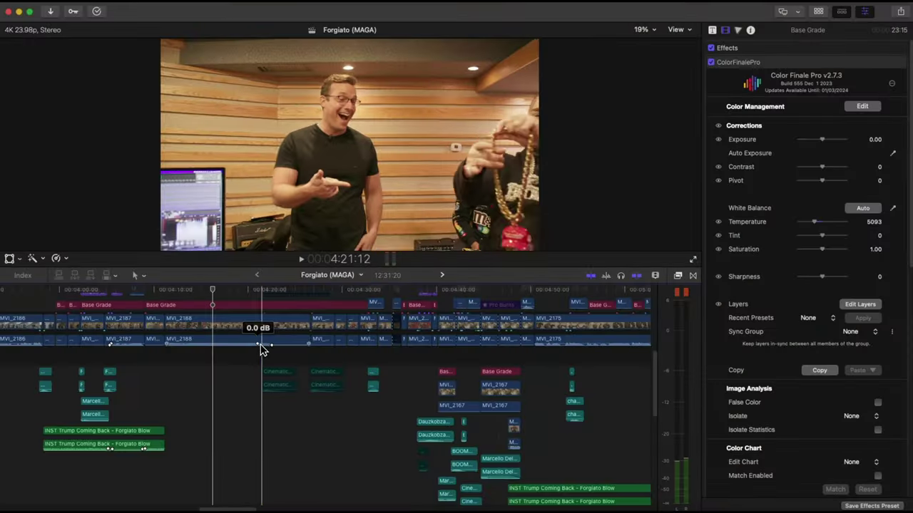
Enable the adjustment layer above the MVI_2172 pendant cutout and move the playhead to the upper MVI_2132 clip at 4:42:16
scroll(257, 356, down, 5)
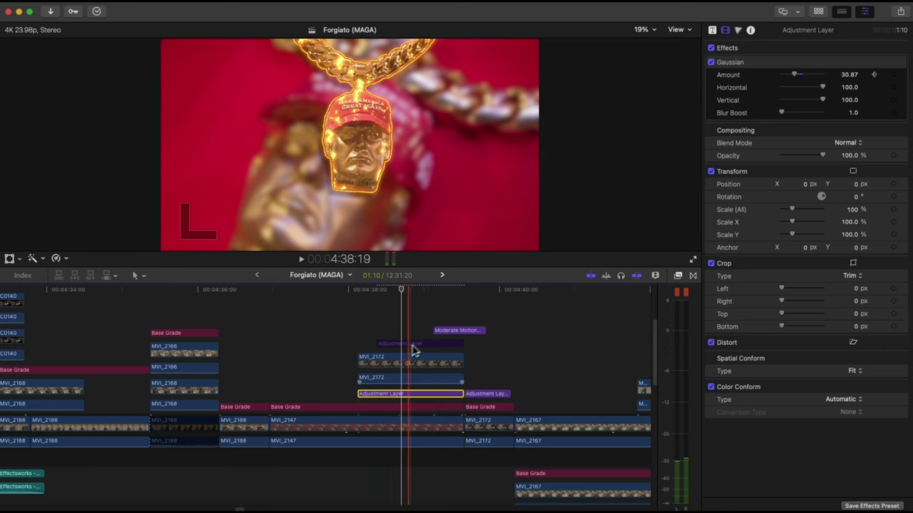
click(410, 348)
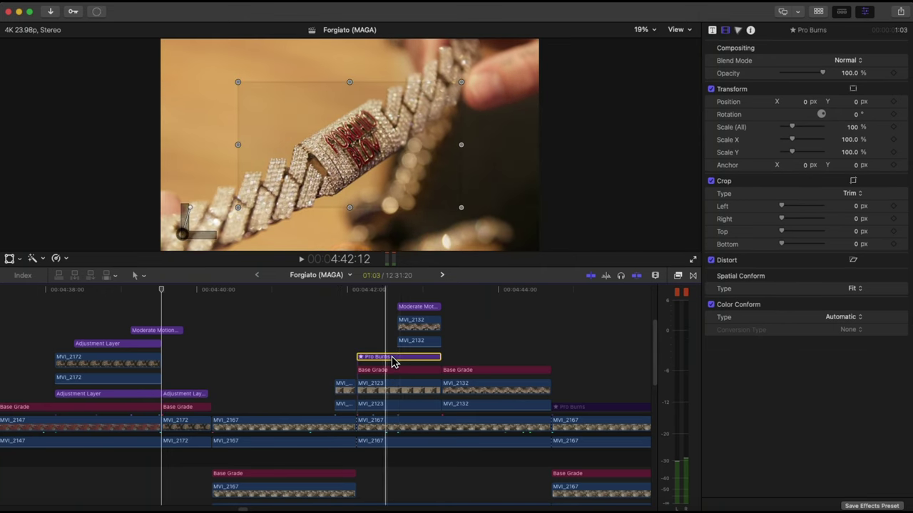
click(398, 290)
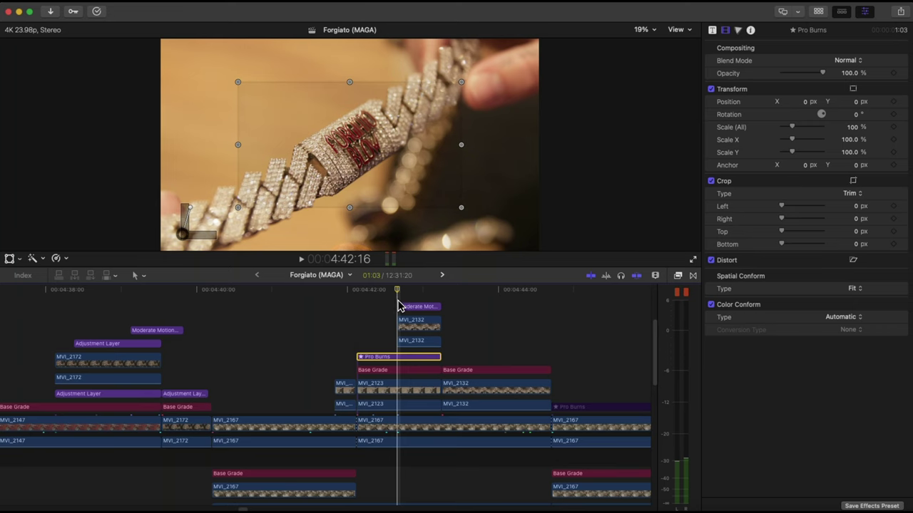
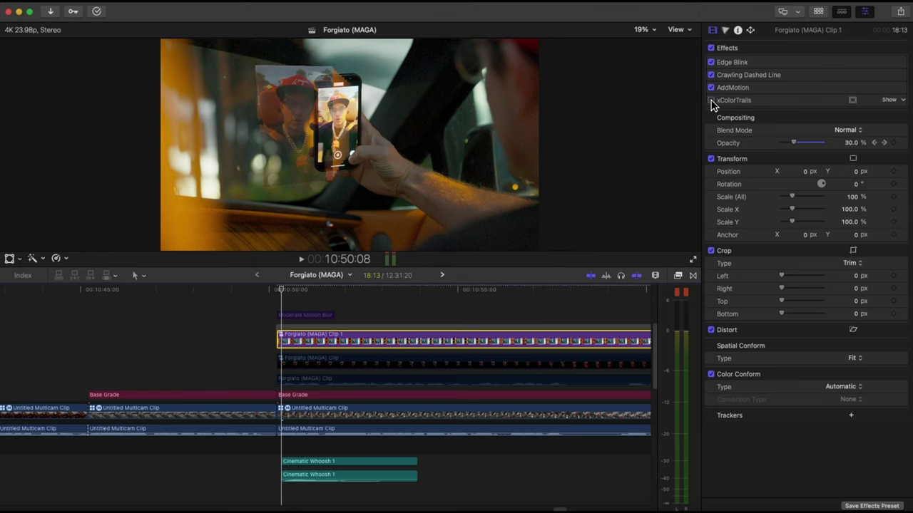
Turn off the AddMotion and xColorTrails effects on Forgiato (MAGA) Clip 1, the phone-screen overlay
click(711, 87)
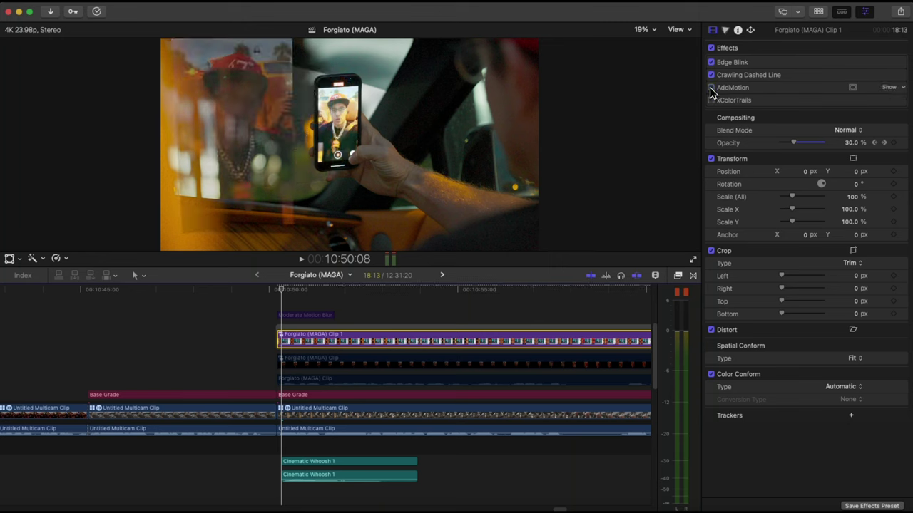
click(711, 100)
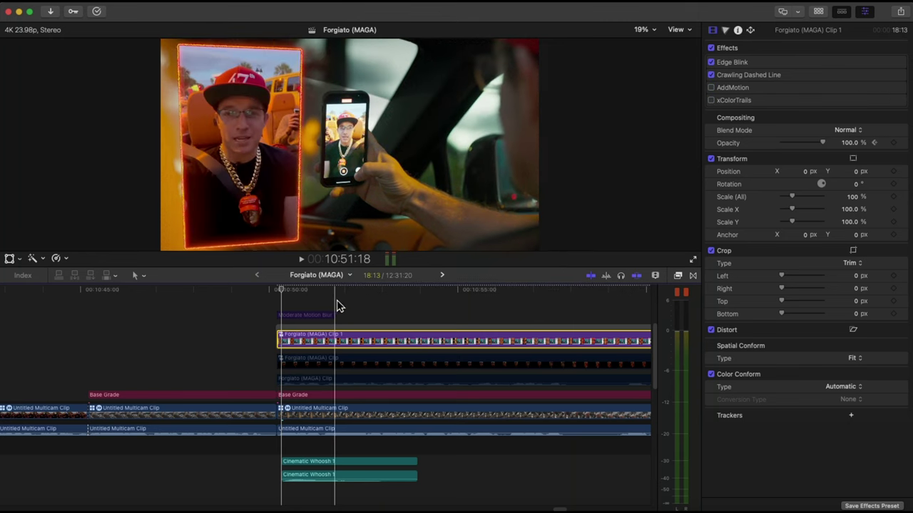
Toggle the overlay's Edge Blink effect at 10:50:21 and enable the Moderate Motion Blur layer above it
click(302, 305)
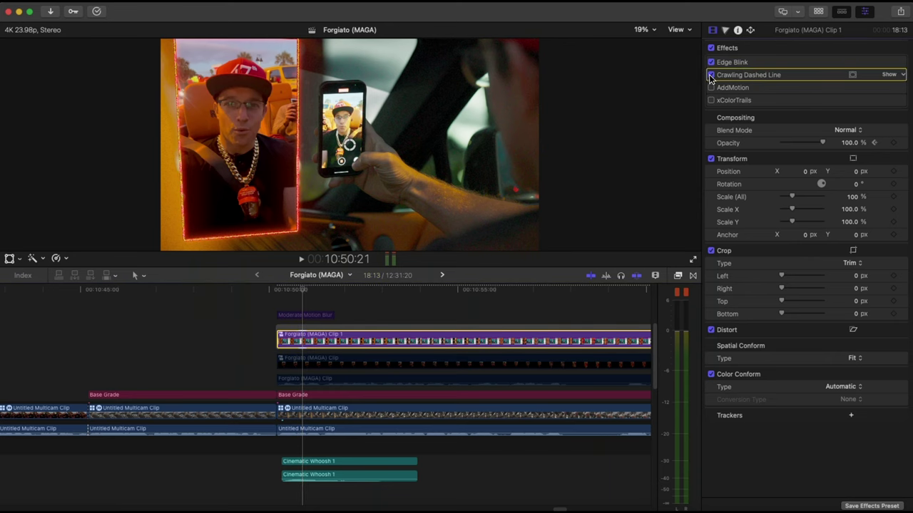
click(710, 63)
click(295, 315)
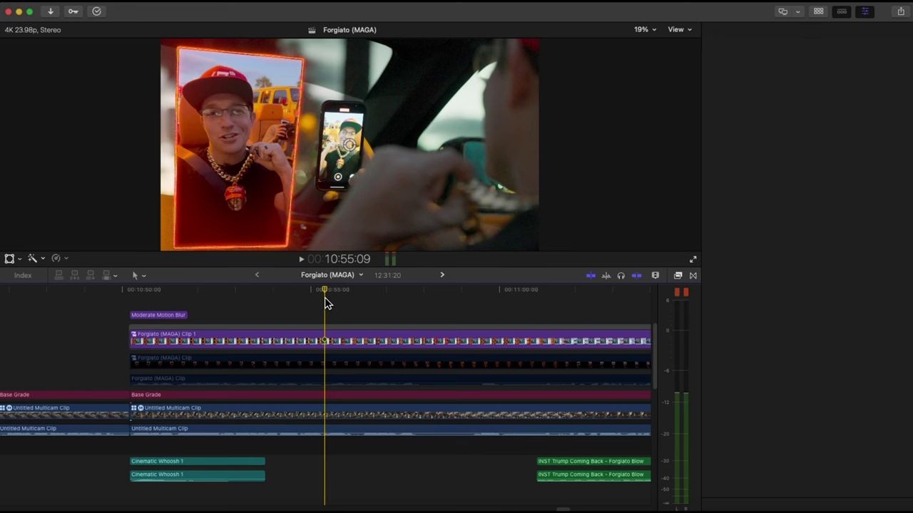
Examine the Drop Zone effect on the adjustment layer inside Forgiato (MAGA) Clip 1, going back to its earliest Rotation X keyframe
key(super+4)
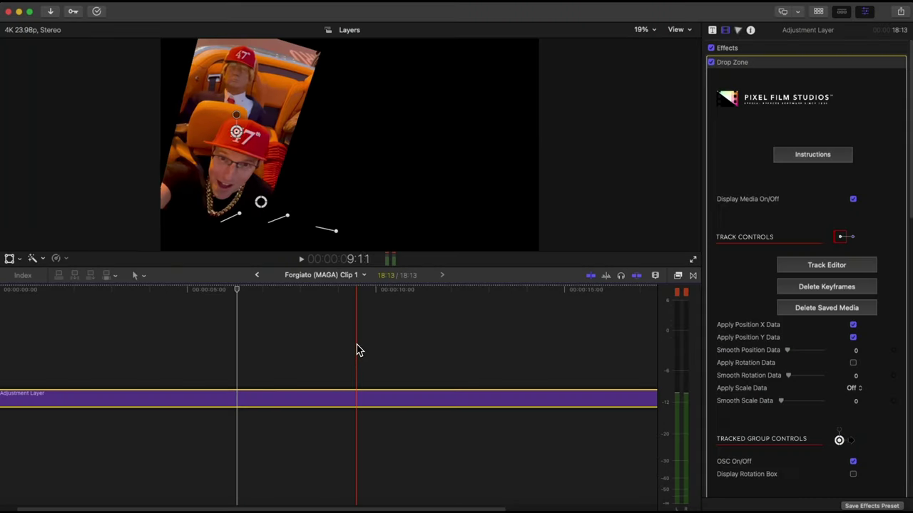
scroll(750, 373, down, 10)
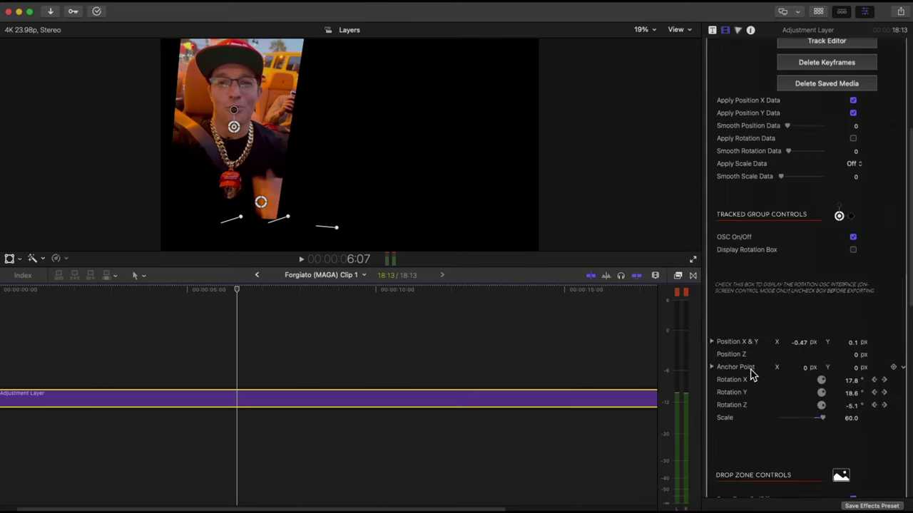
scroll(750, 372, down, 2)
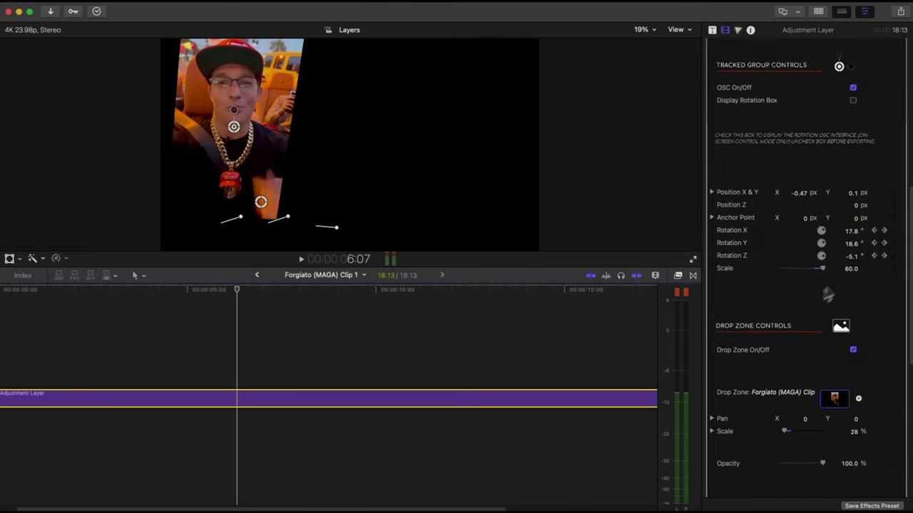
click(873, 232)
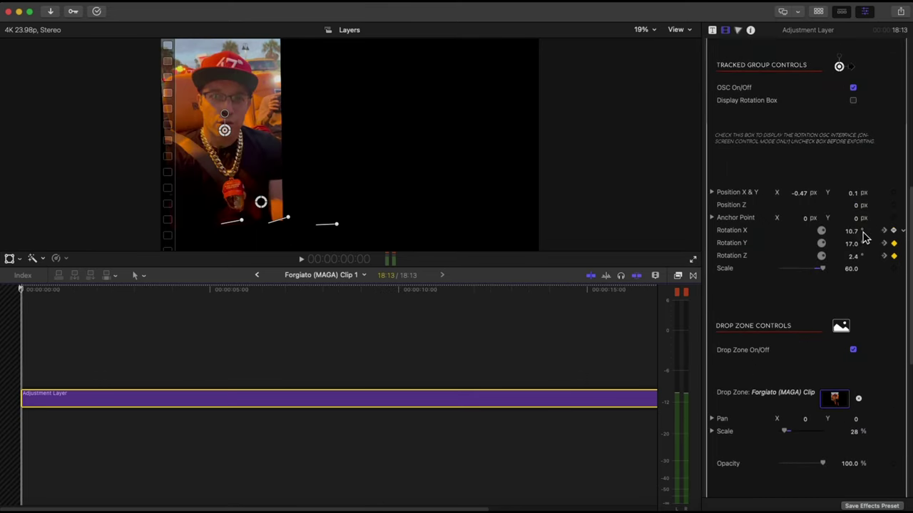